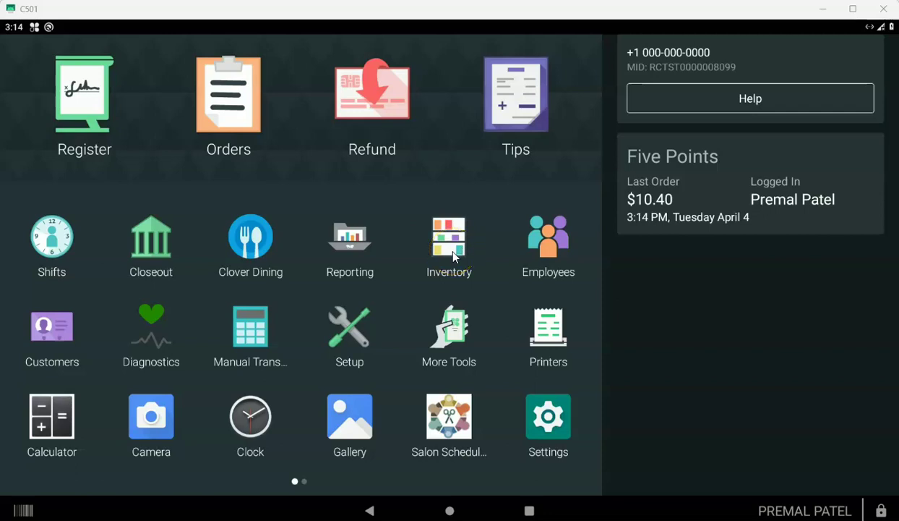
In Inventory, create a new category named Hair Services
click(454, 256)
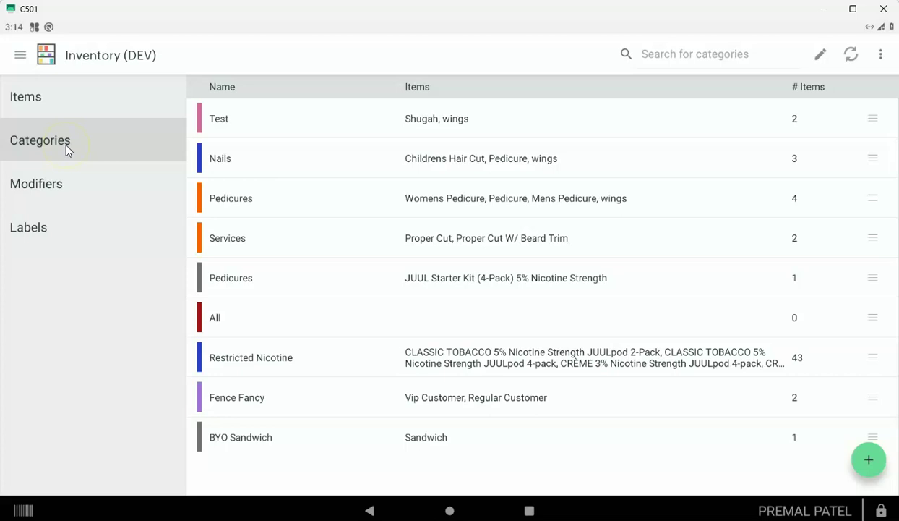
click(855, 469)
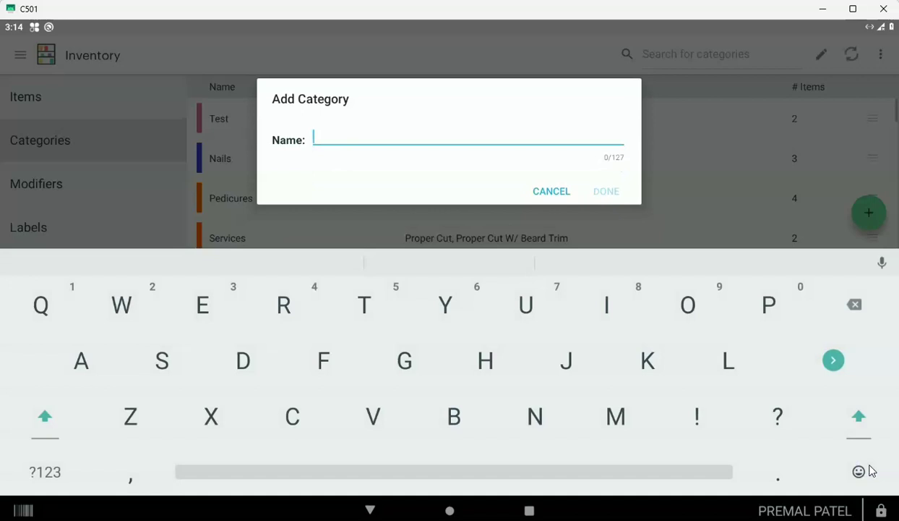
text(Hair Services)
click(601, 193)
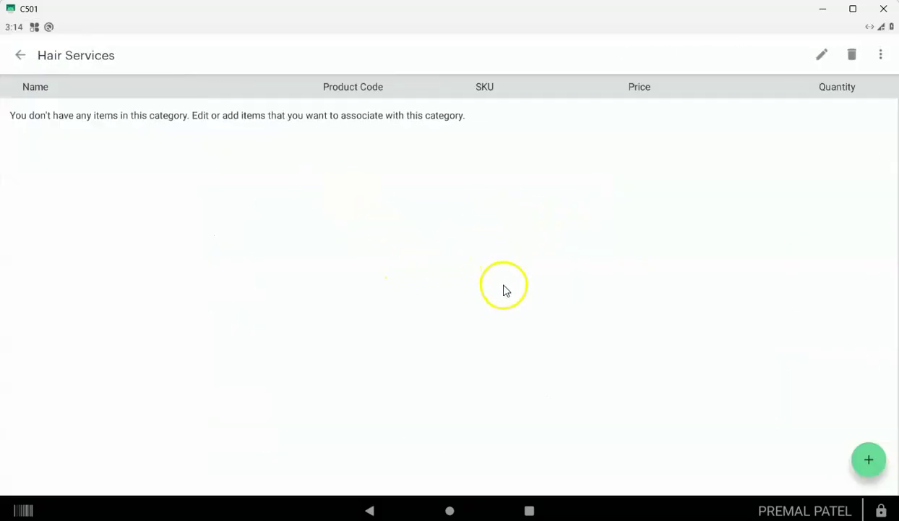
Add a Mens Hair Cut item with a fixed price to Hair Services and save it
click(873, 466)
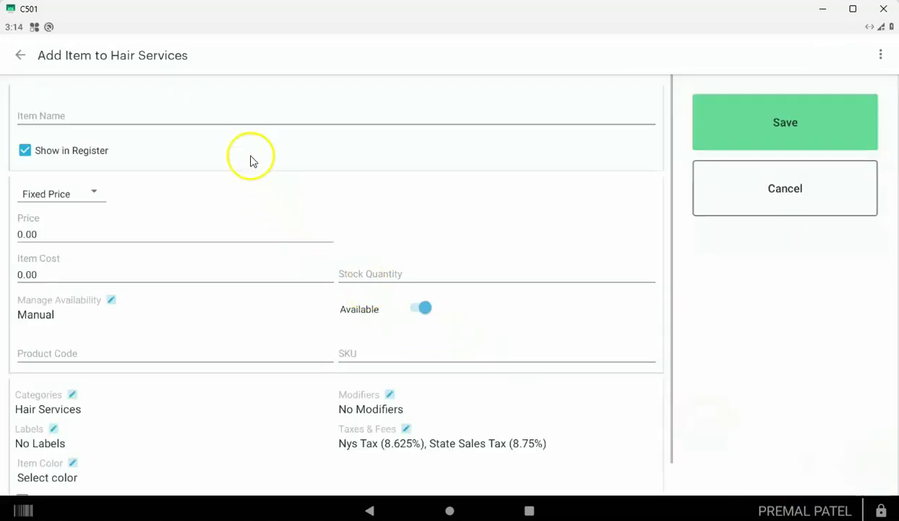
click(223, 110)
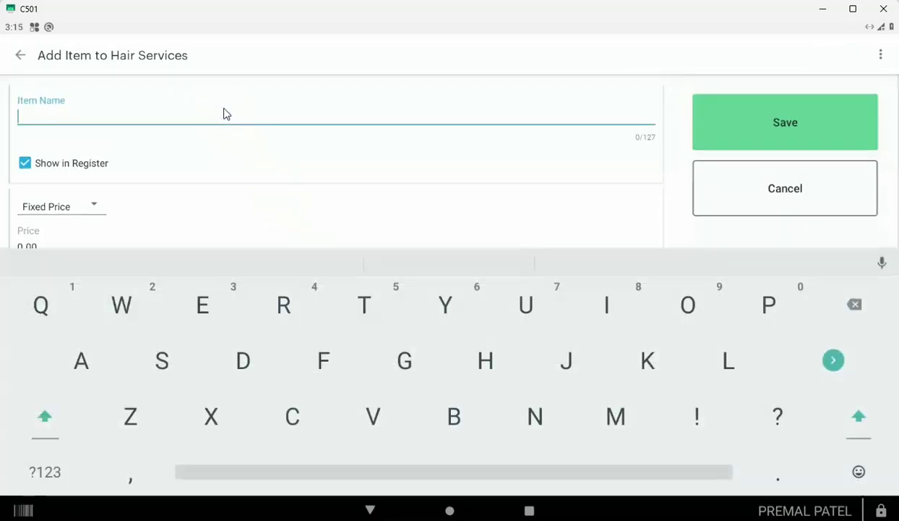
text(Hair)
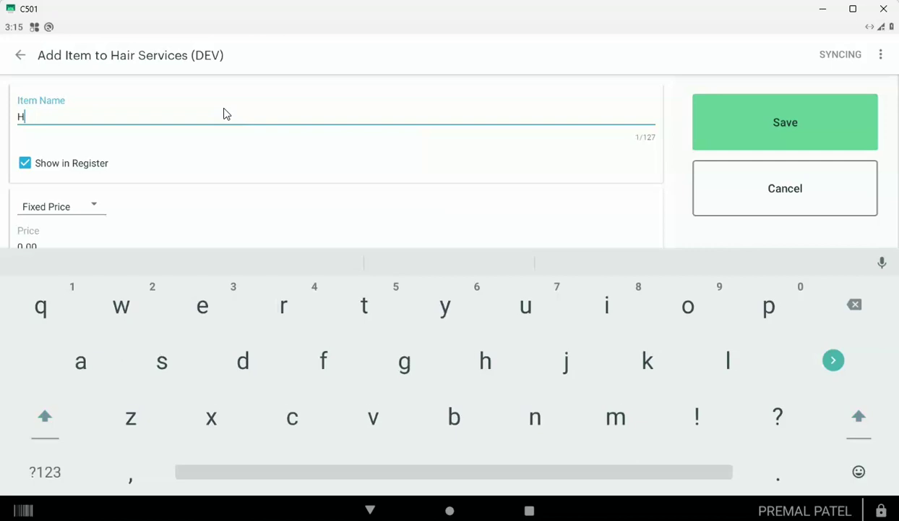
key(BackSpace)
text(Mens Hair cust)
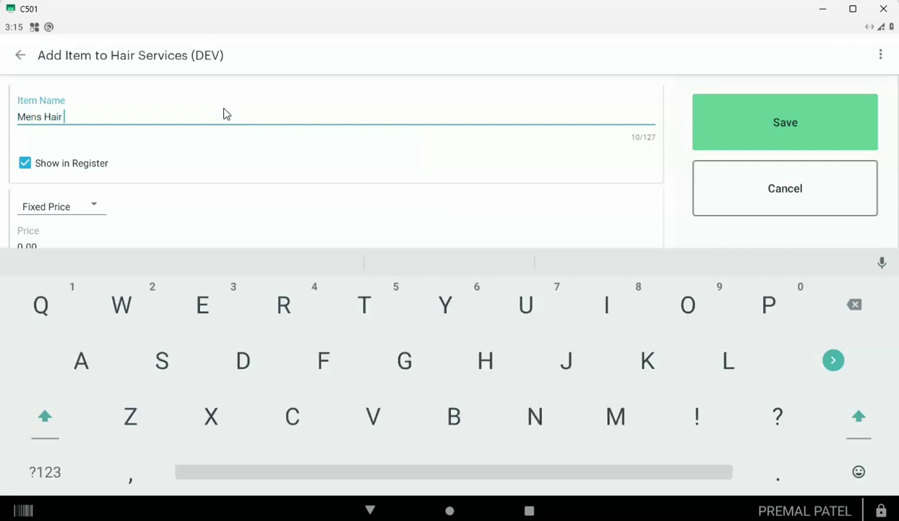
key(BackSpace)
key(BackSpace)
key(BackSpace)
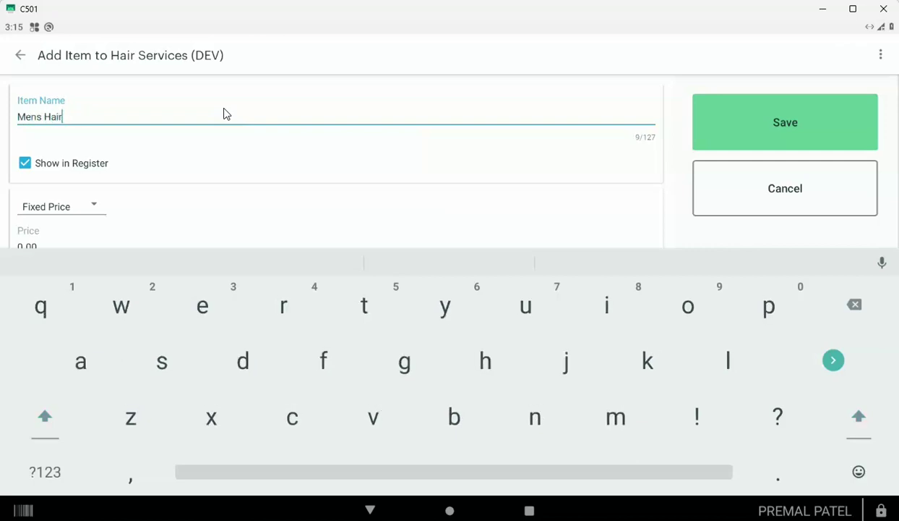
text(Xu)
key(BackSpace)
key(BackSpace)
text(Cut)
click(370, 510)
click(49, 243)
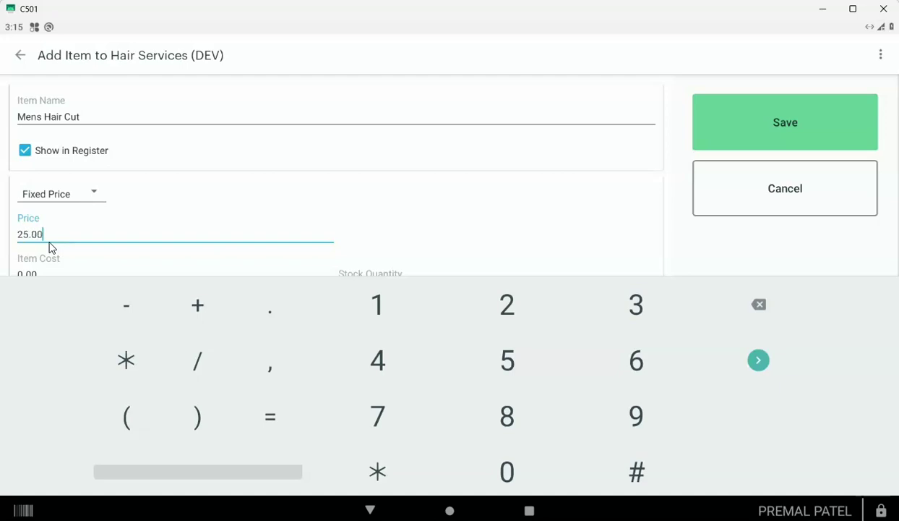
click(370, 510)
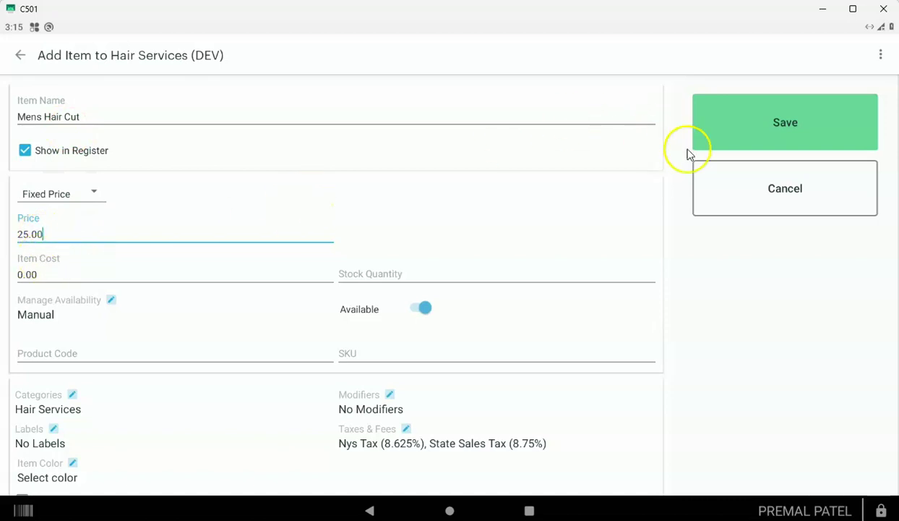
click(731, 133)
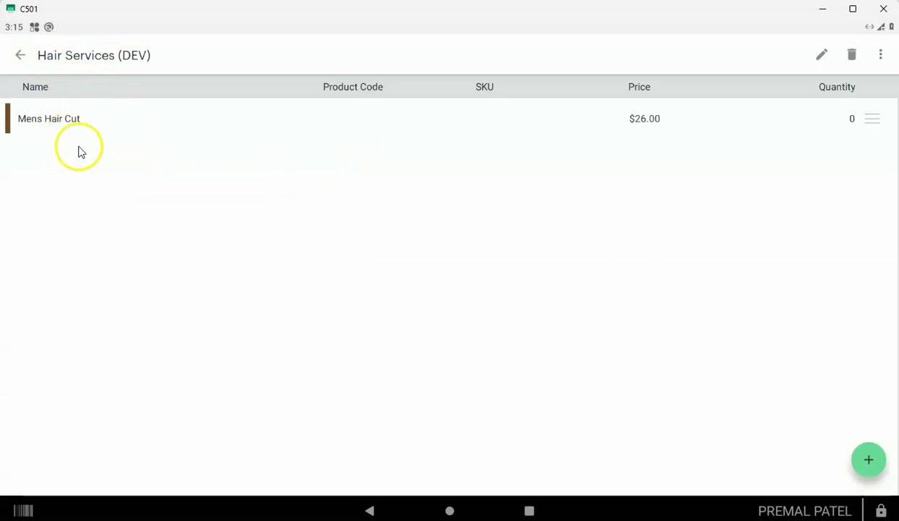
Add a Womens Haircut item with Variable pricing to Hair Services and save it
click(865, 462)
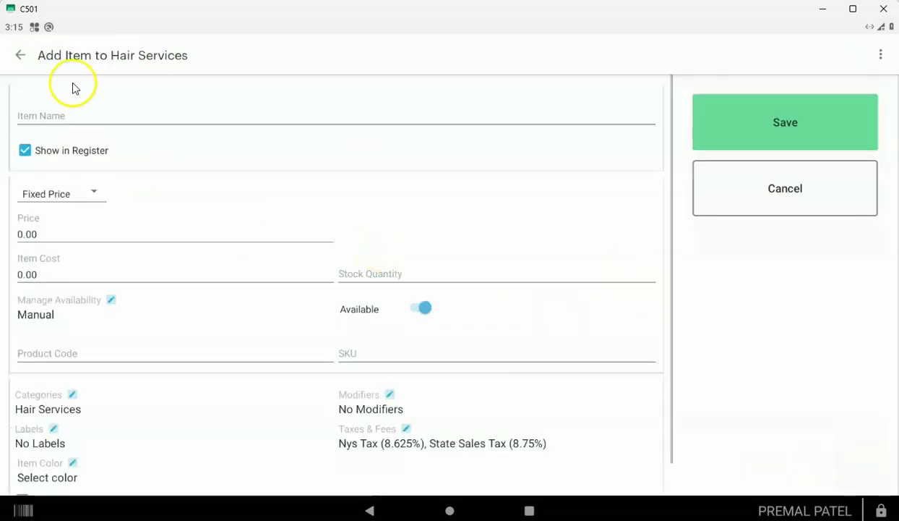
click(73, 120)
text(Wom)
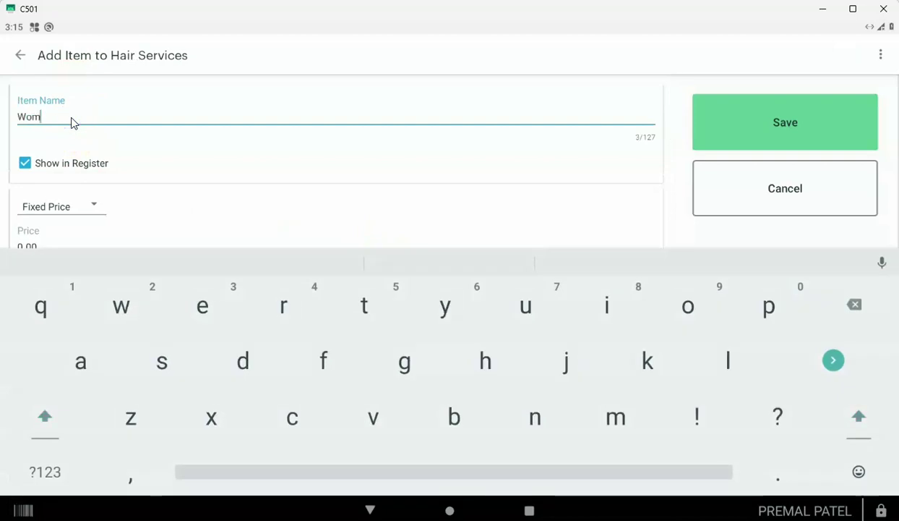
text(en)
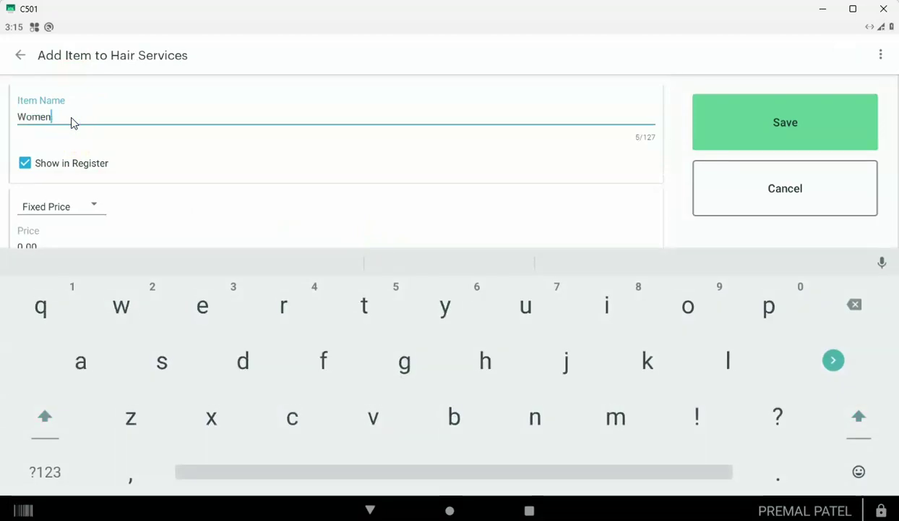
text(s Haircut)
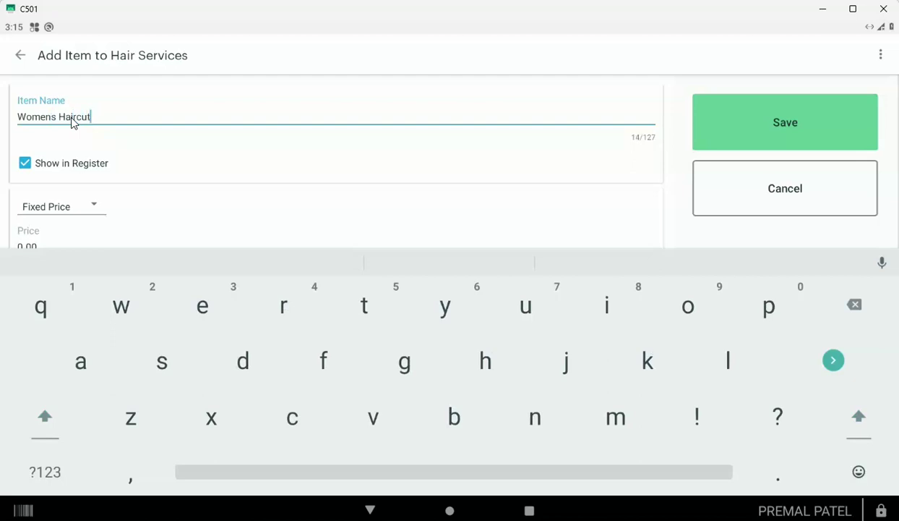
click(57, 211)
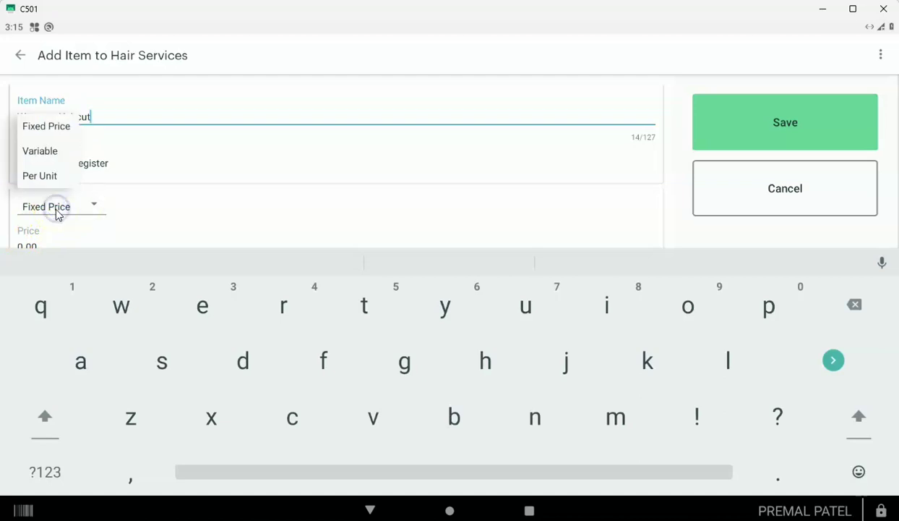
click(49, 150)
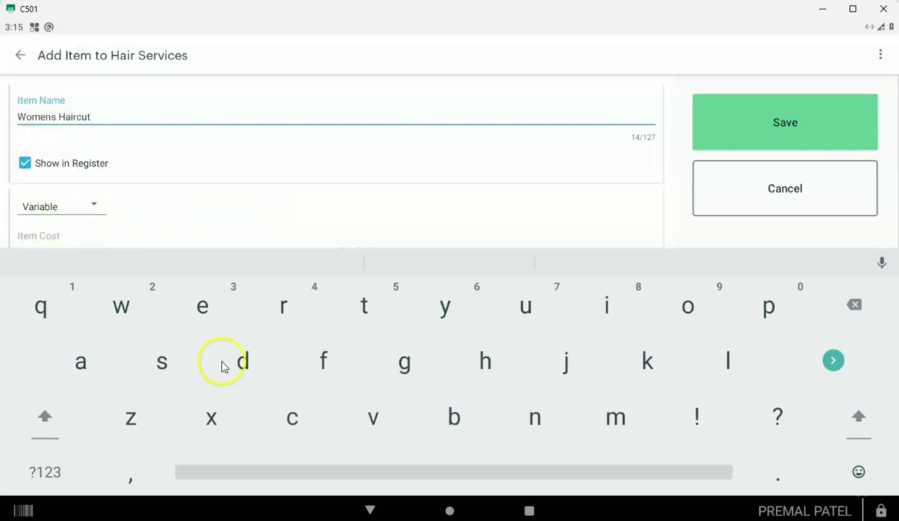
click(370, 511)
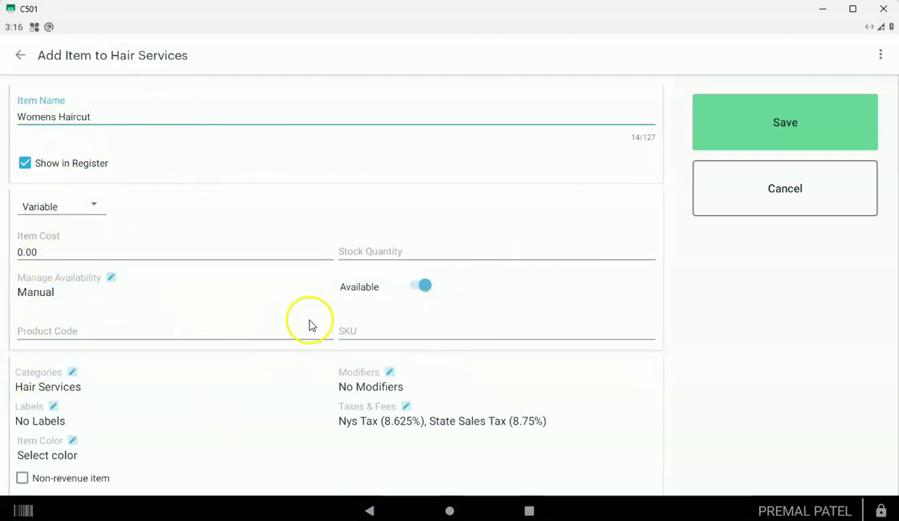
click(784, 129)
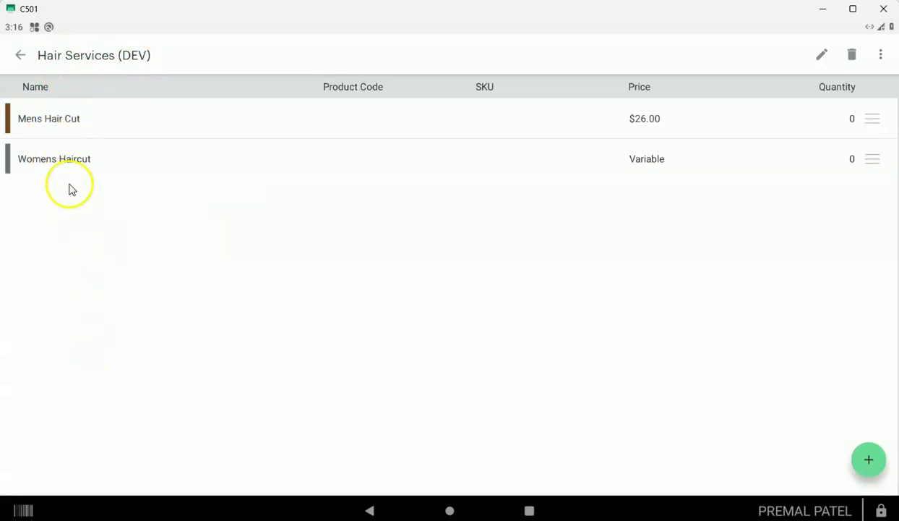
Back in the categories list, create a new category named Waxing
click(20, 56)
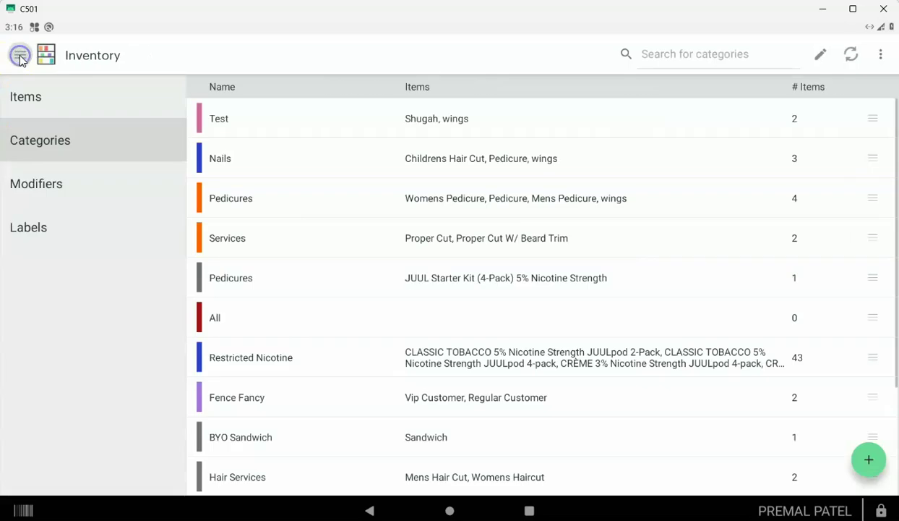
click(867, 463)
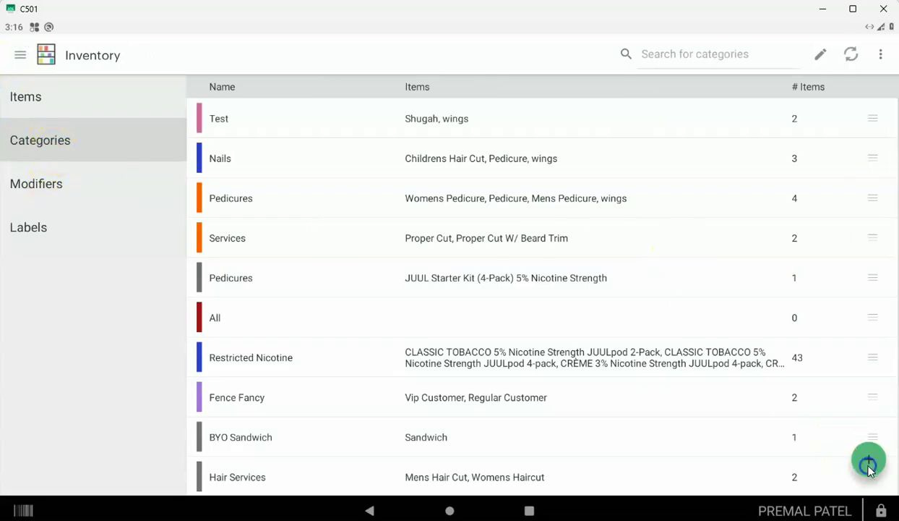
text(h)
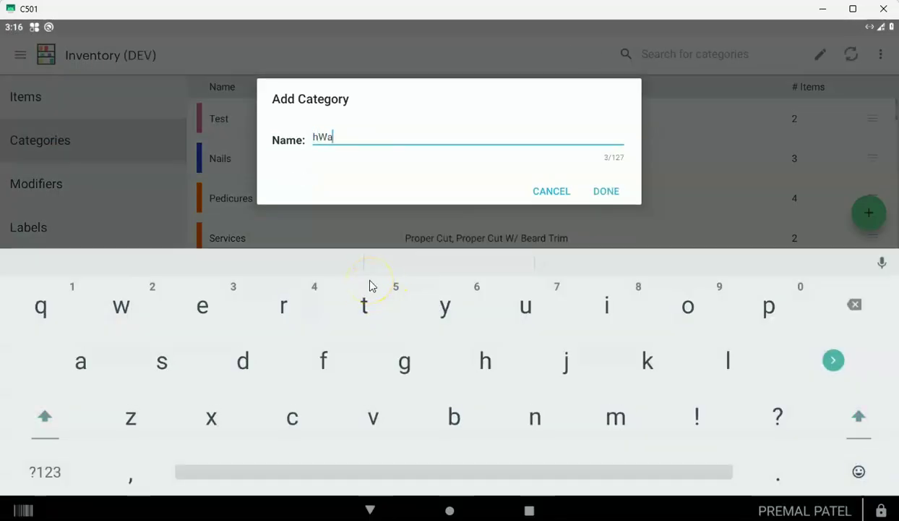
key(BackSpace)
text(Waxing)
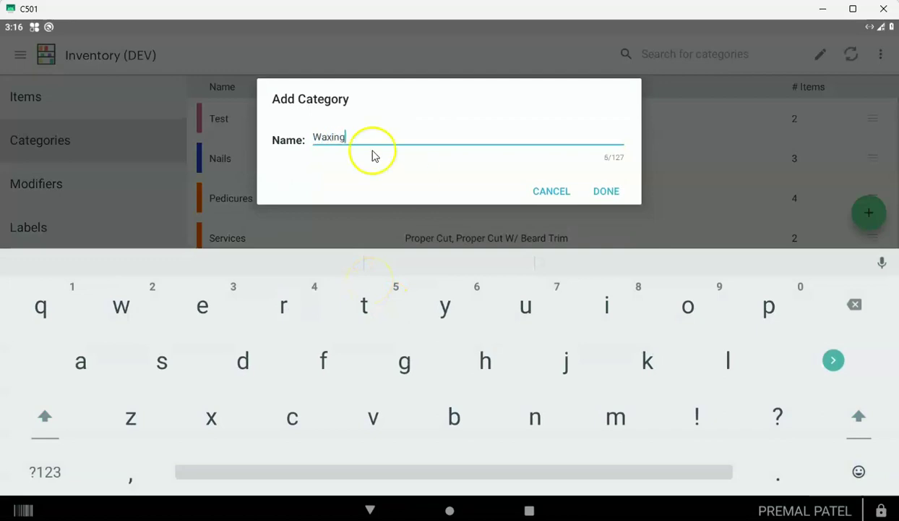
click(606, 191)
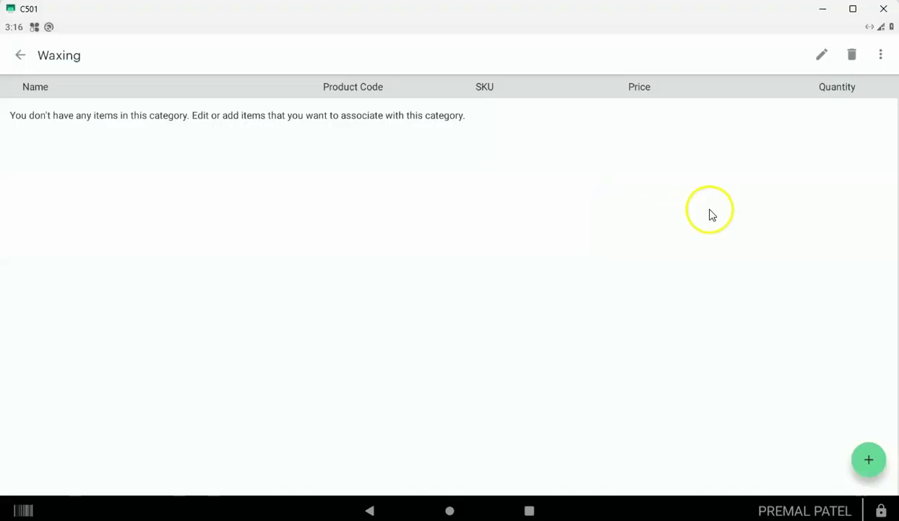
Add a Full Body Wax item priced at $9.99 to Waxing and save it
click(868, 458)
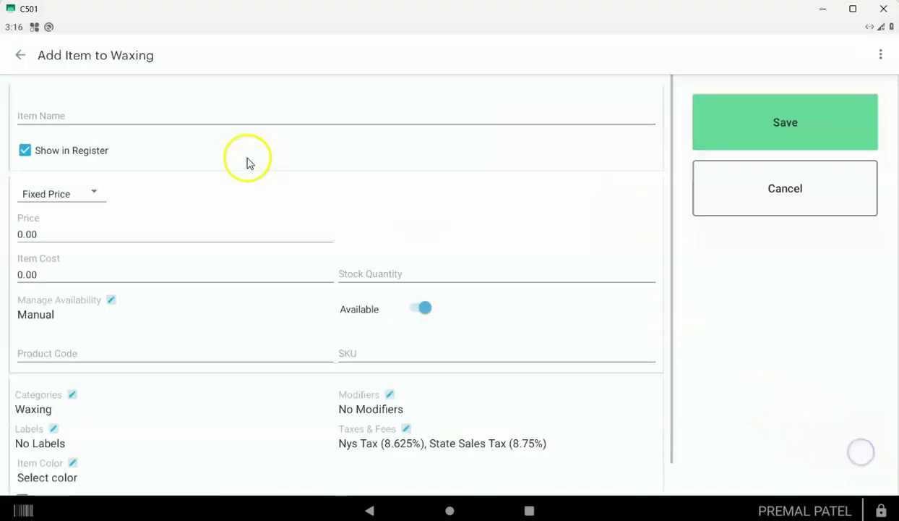
click(180, 125)
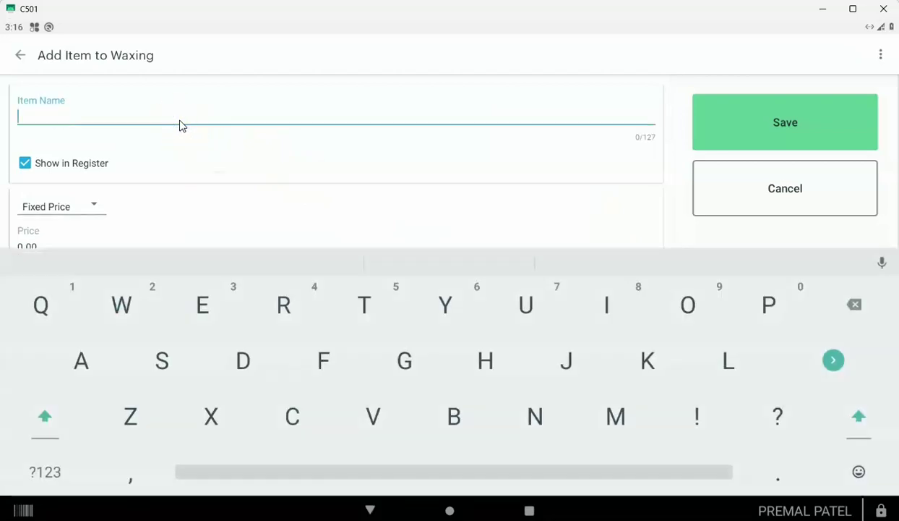
text(Chin)
key(BackSpace)
key(BackSpace)
key(BackSpace)
key(BackSpace)
key(BackSpace)
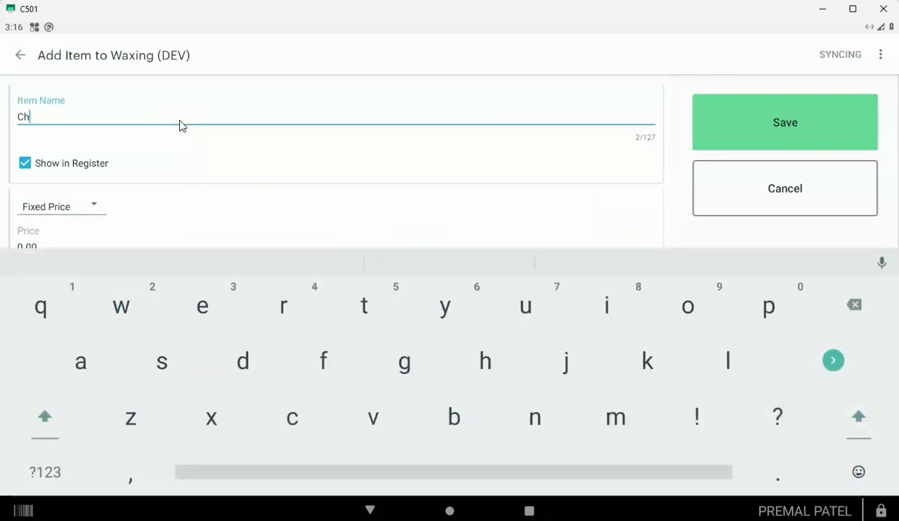
text(Full bo)
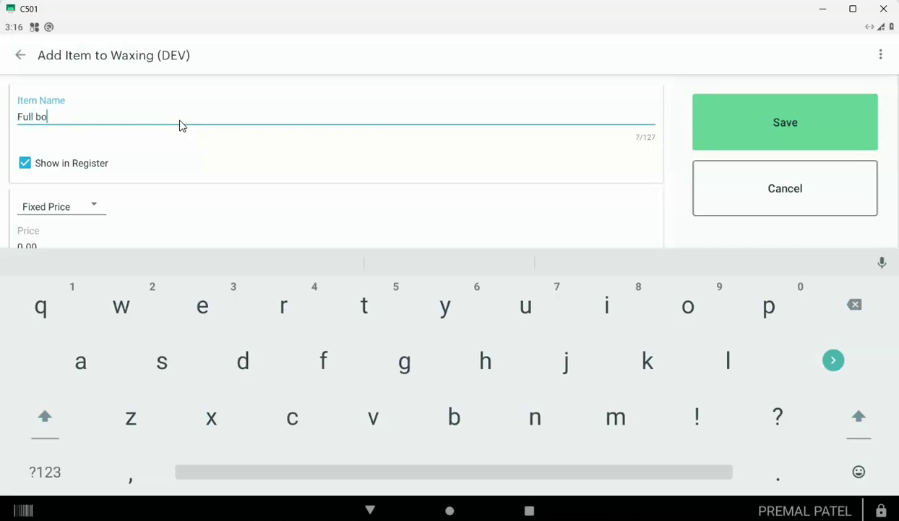
text(dy Wax)
click(40, 244)
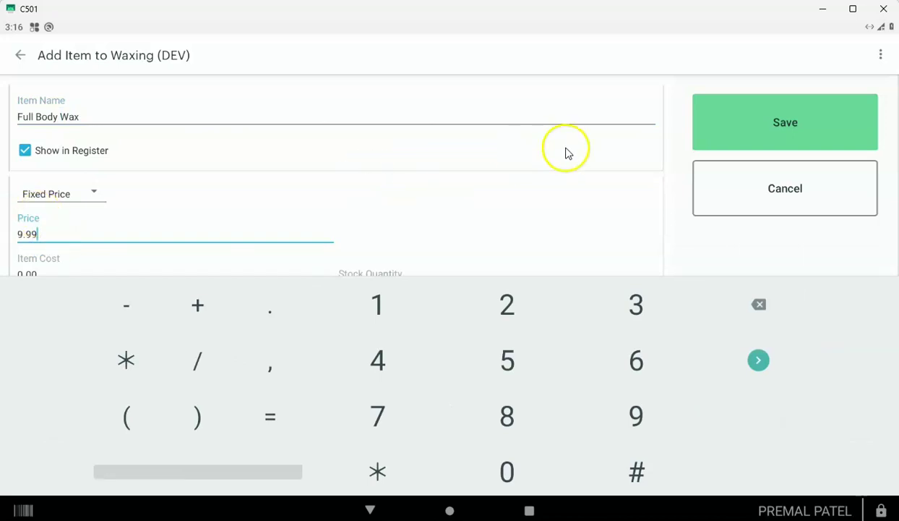
click(766, 137)
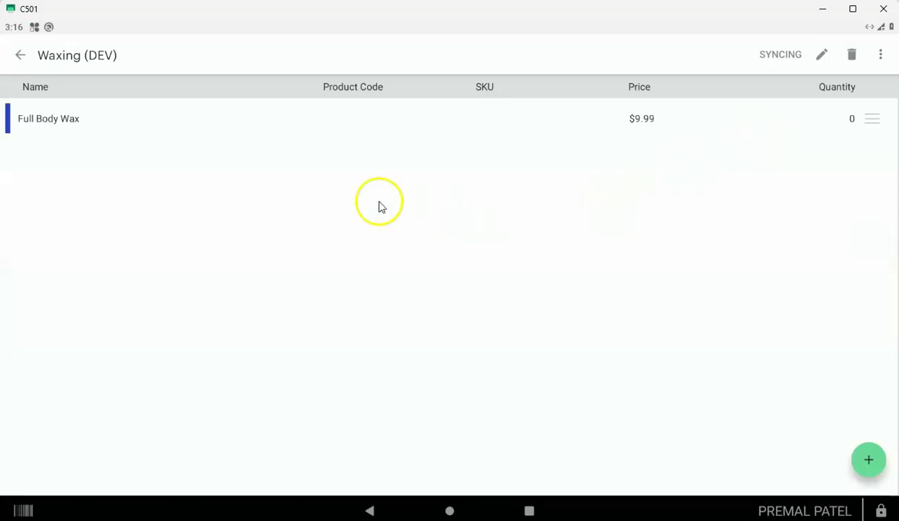
Go back to the categories list, then exit Inventory to the Clover home screen
click(21, 57)
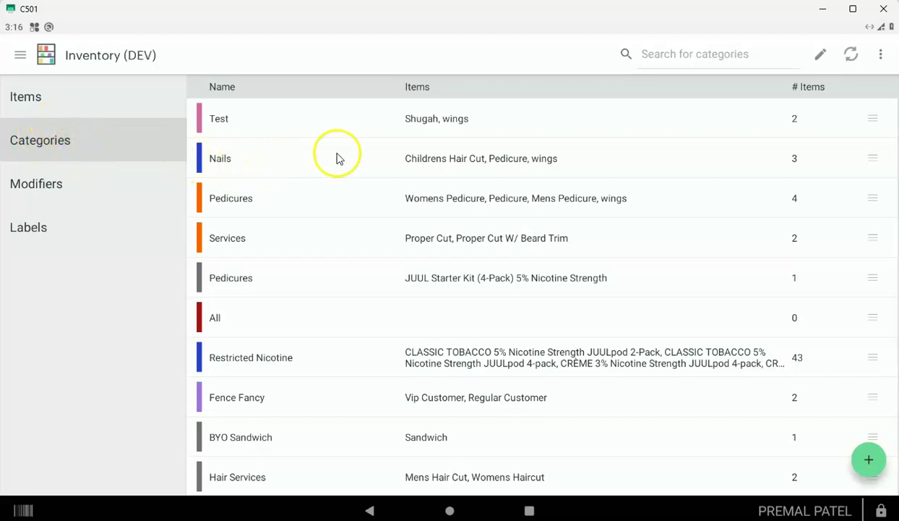
click(355, 197)
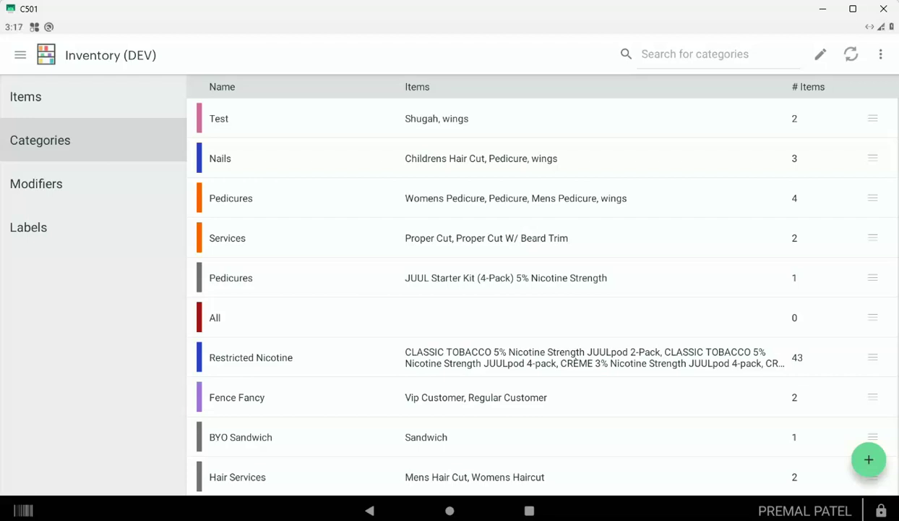
click(447, 510)
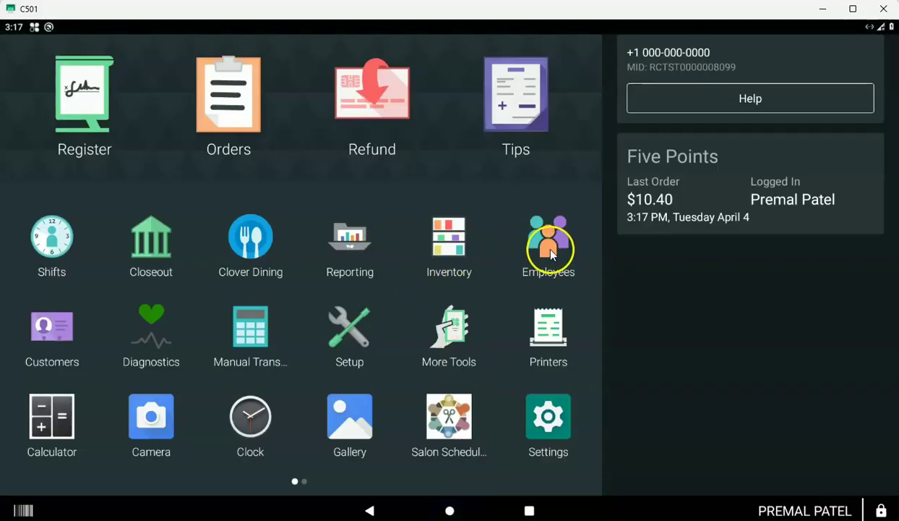
In the Employees app, start adding a new employee
click(550, 252)
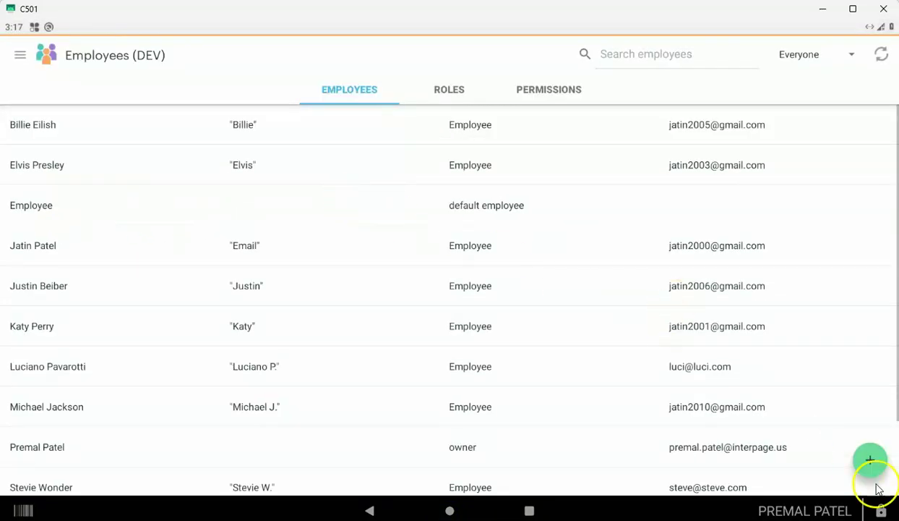
click(879, 471)
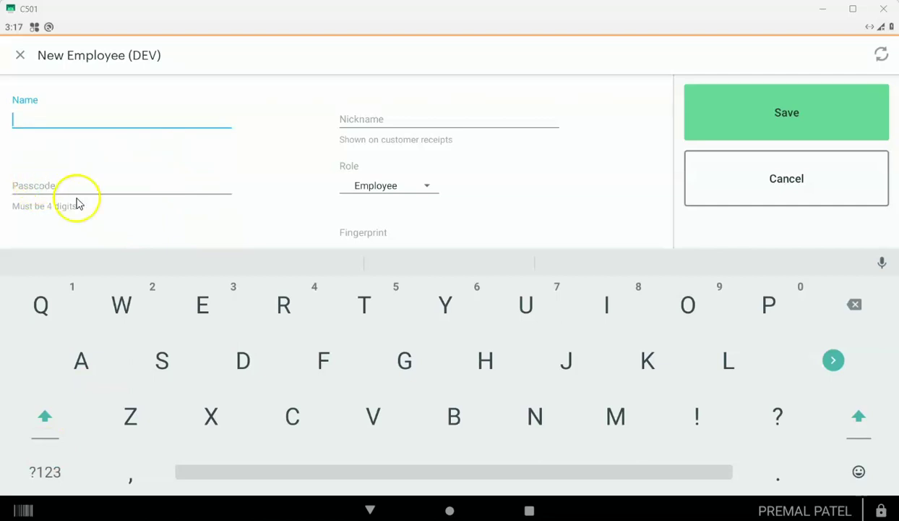
Review the Role choices, keep Employee, and close the New Employee form without saving
click(390, 190)
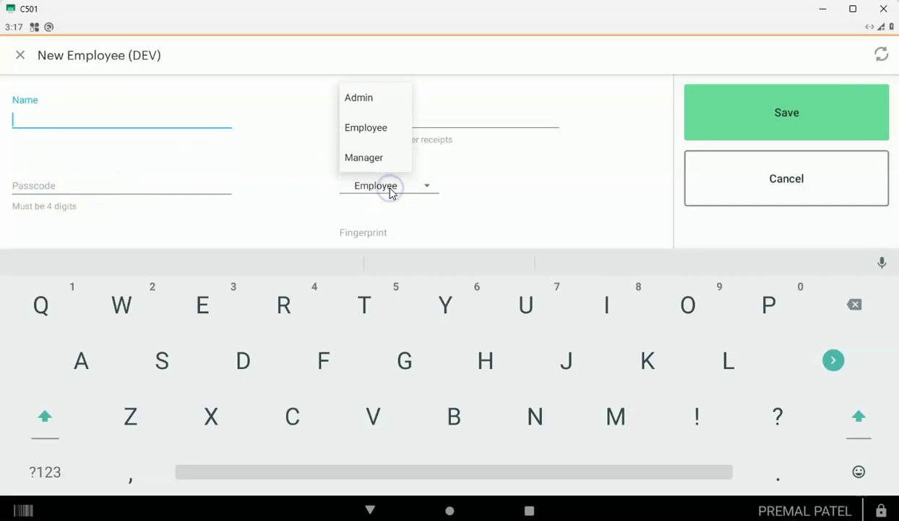
click(488, 190)
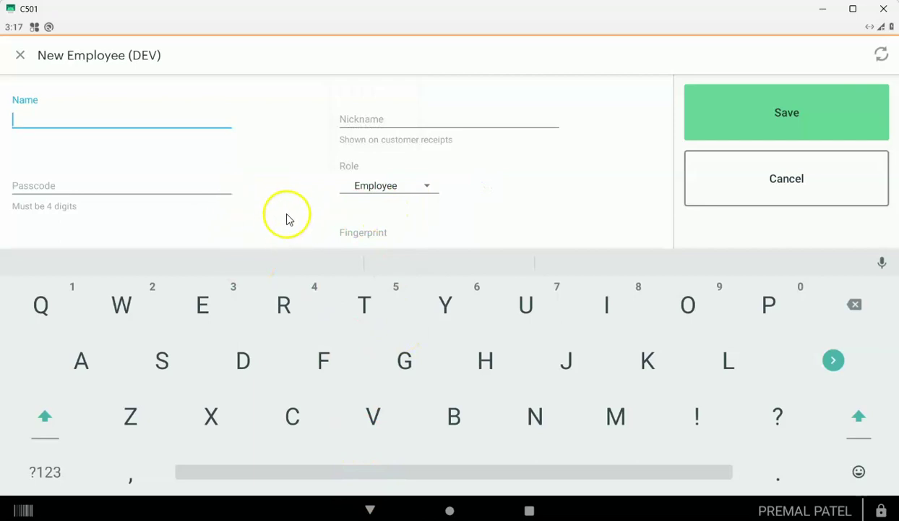
click(371, 509)
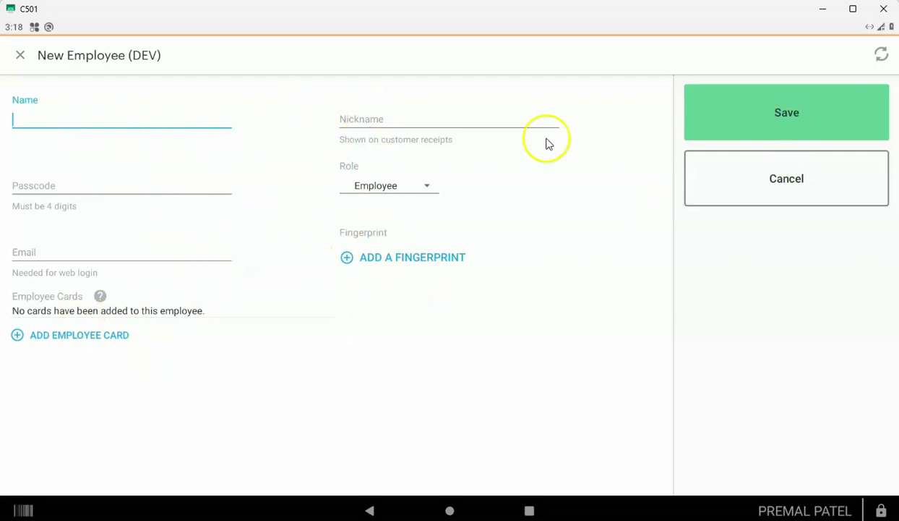
click(18, 56)
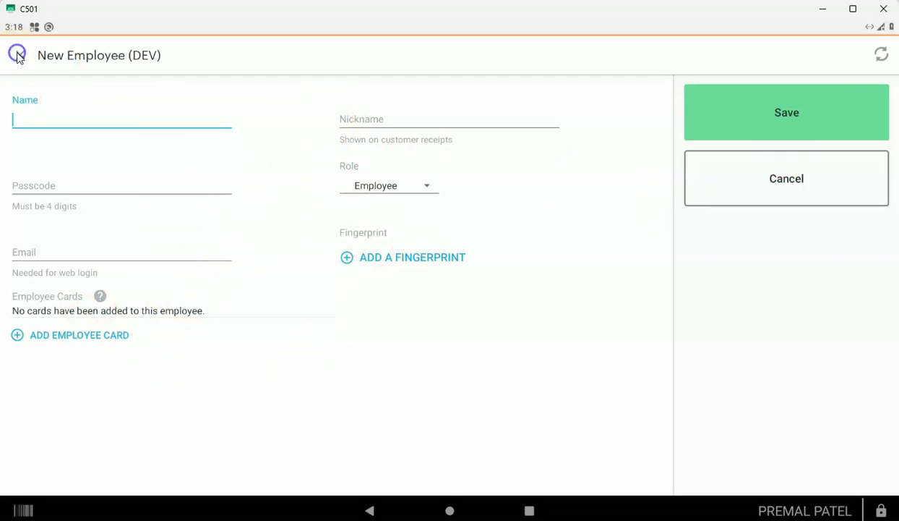